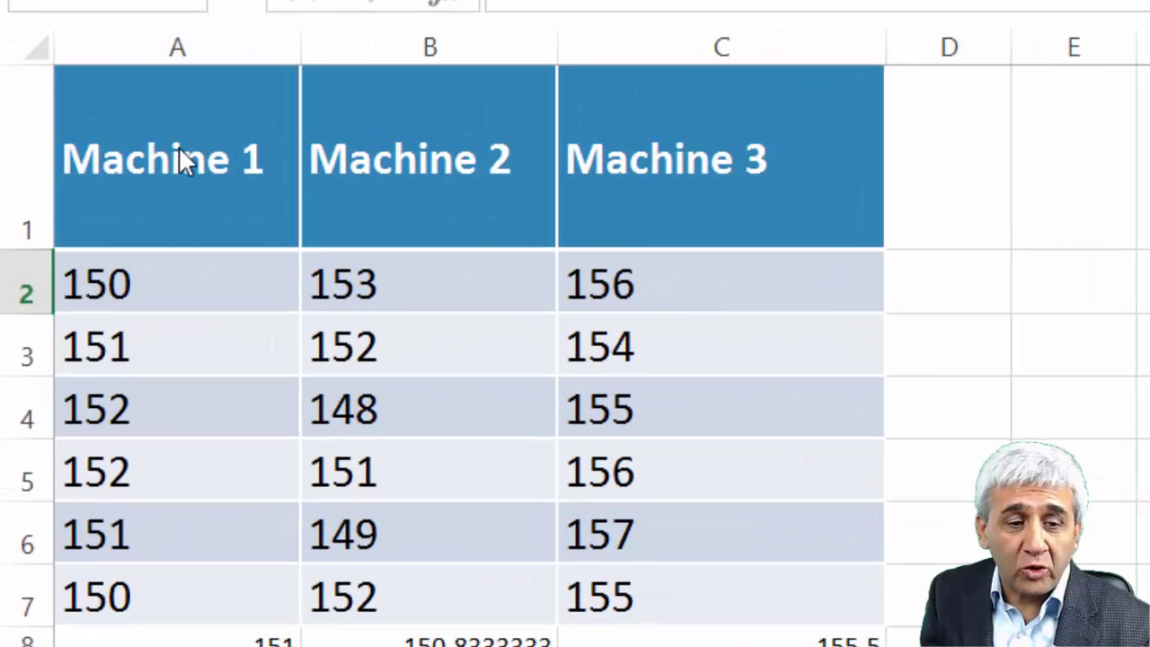
# - Select the Machine 1 to Machine 3 table (A1:C7) and open the Anova: Single Factor data analysis tool
pyautogui.moveTo(193, 136); pyautogui.dragTo(728, 607)
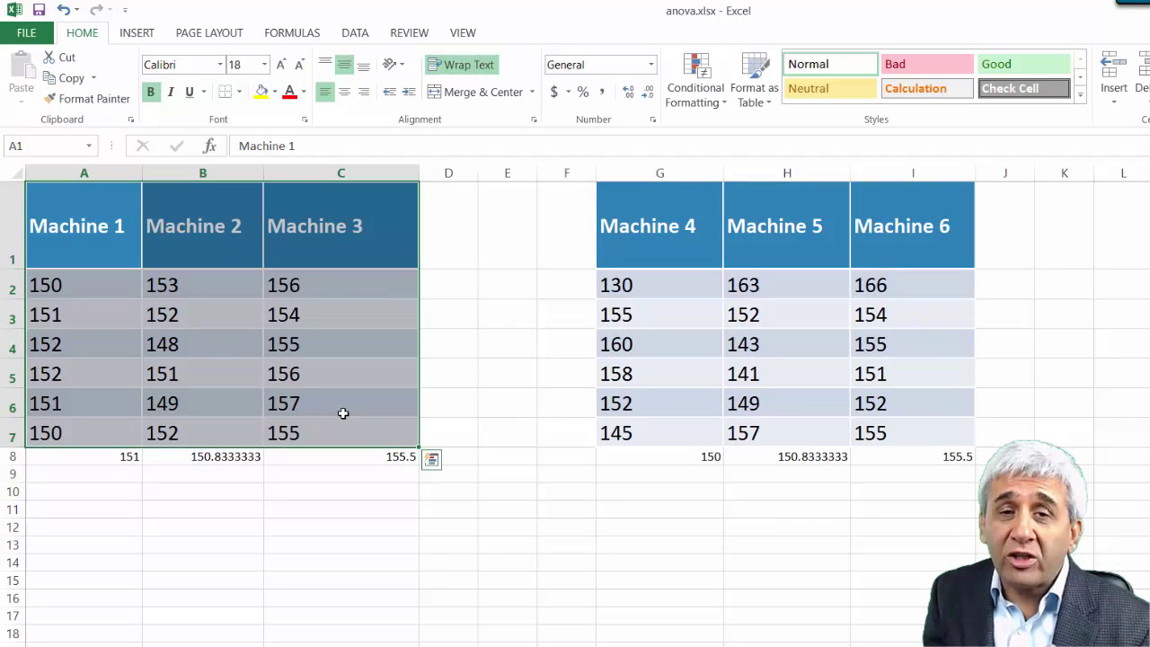
pyautogui.click(354, 36)
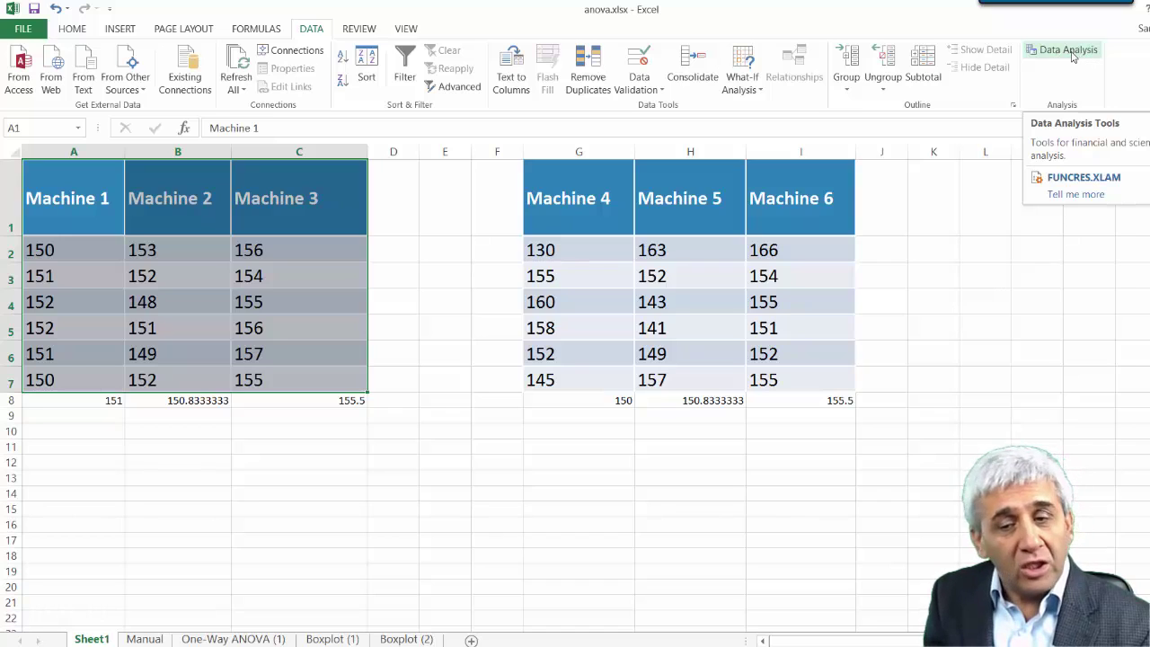
pyautogui.click(1063, 52)
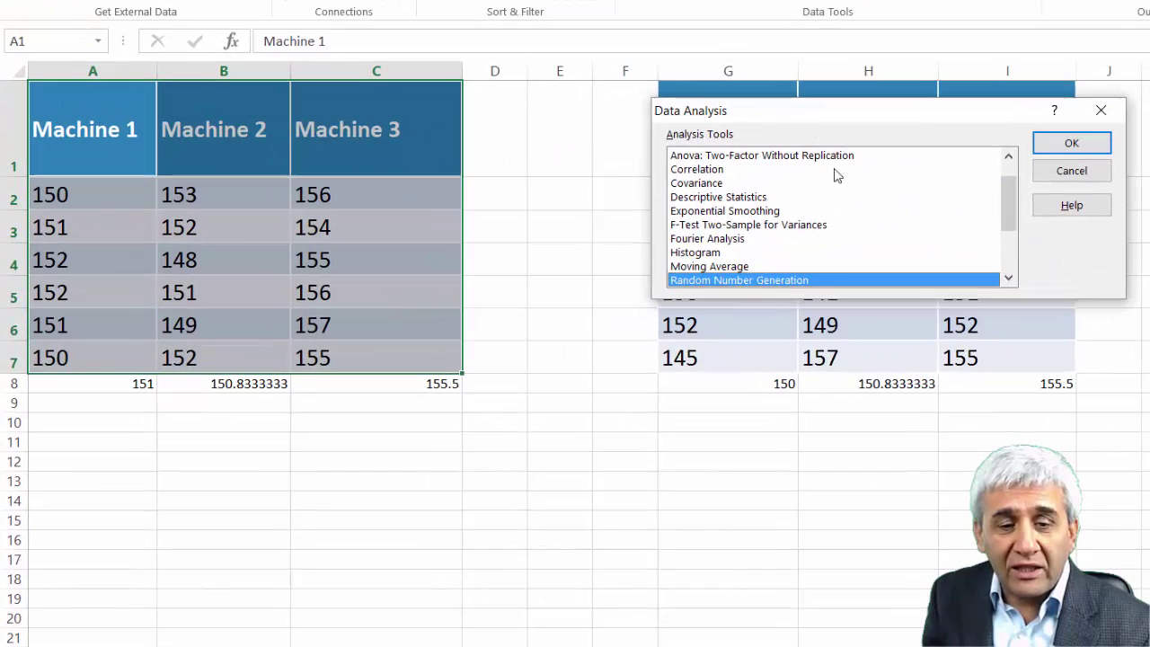
pyautogui.click(674, 263)
pyautogui.scroll(1, 854, 209)
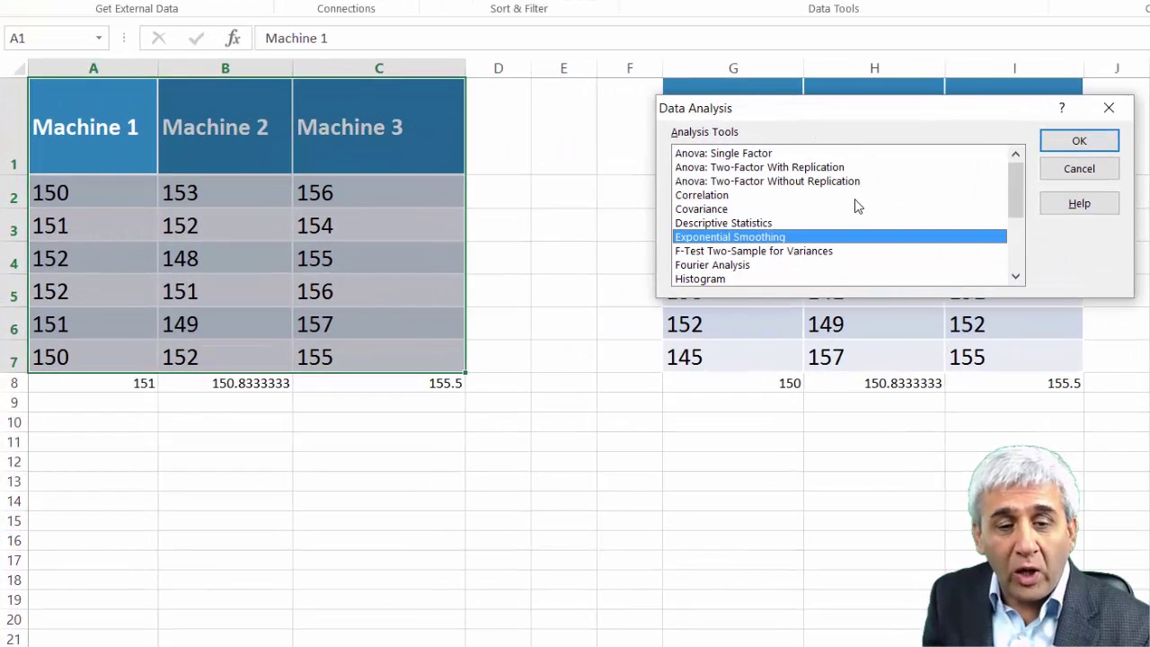
pyautogui.click(755, 154)
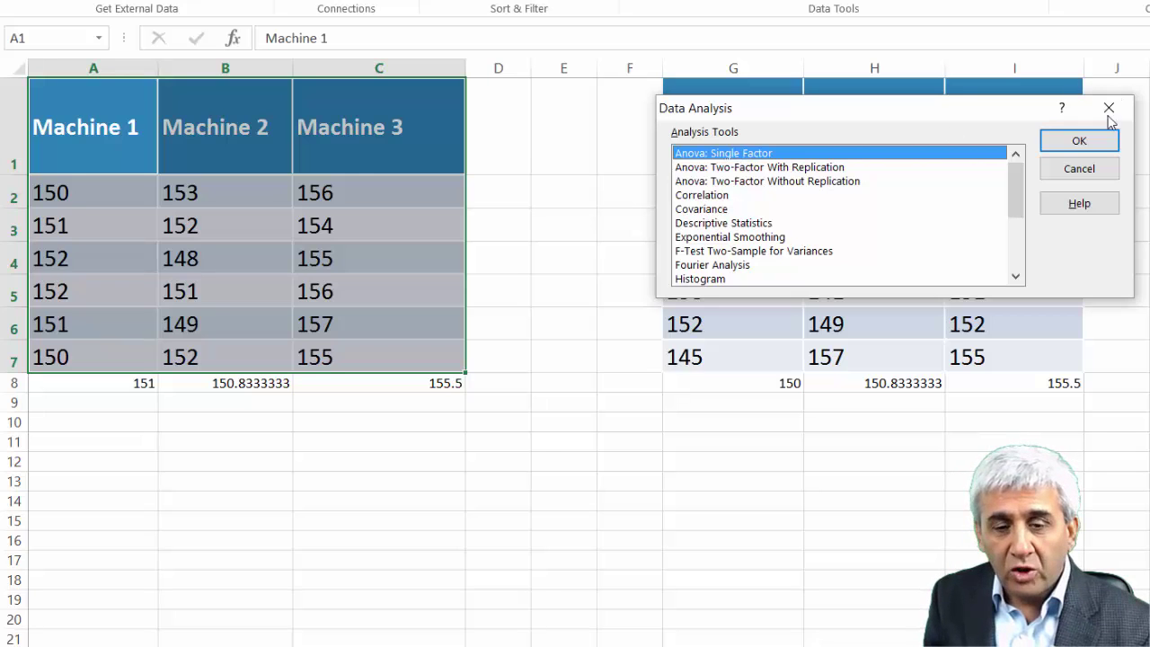
pyautogui.click(1081, 144)
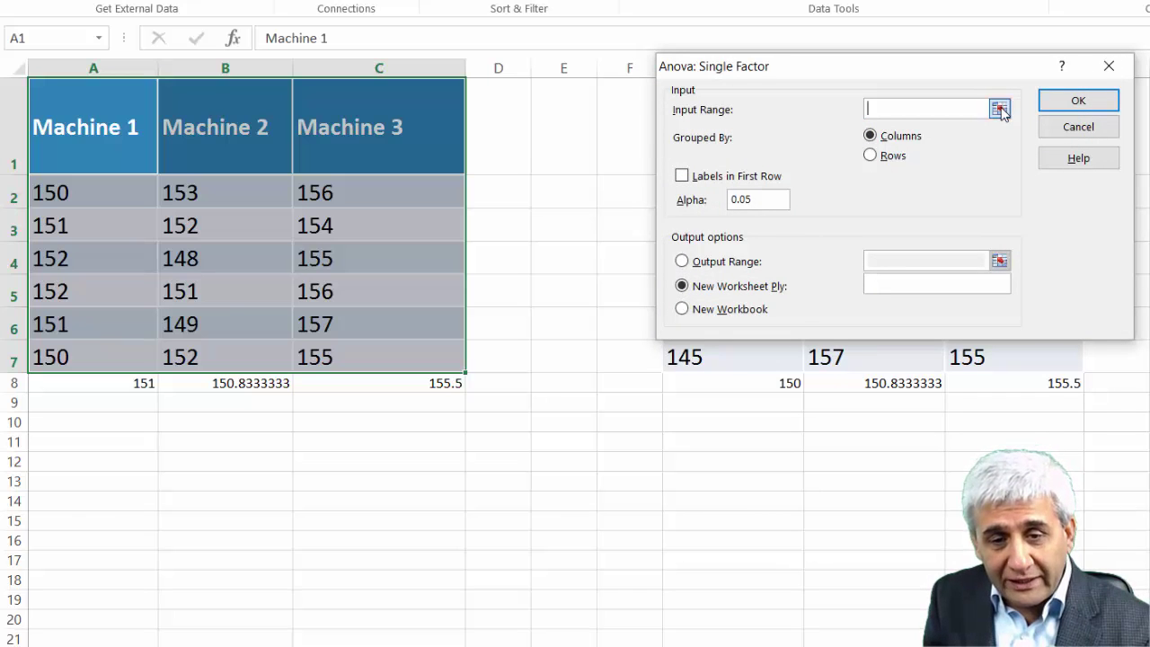
# - Set the ANOVA input range to $A$1:$C$7, including the machine headers
pyautogui.click(1001, 109)
pyautogui.moveTo(56, 97); pyautogui.dragTo(401, 352)
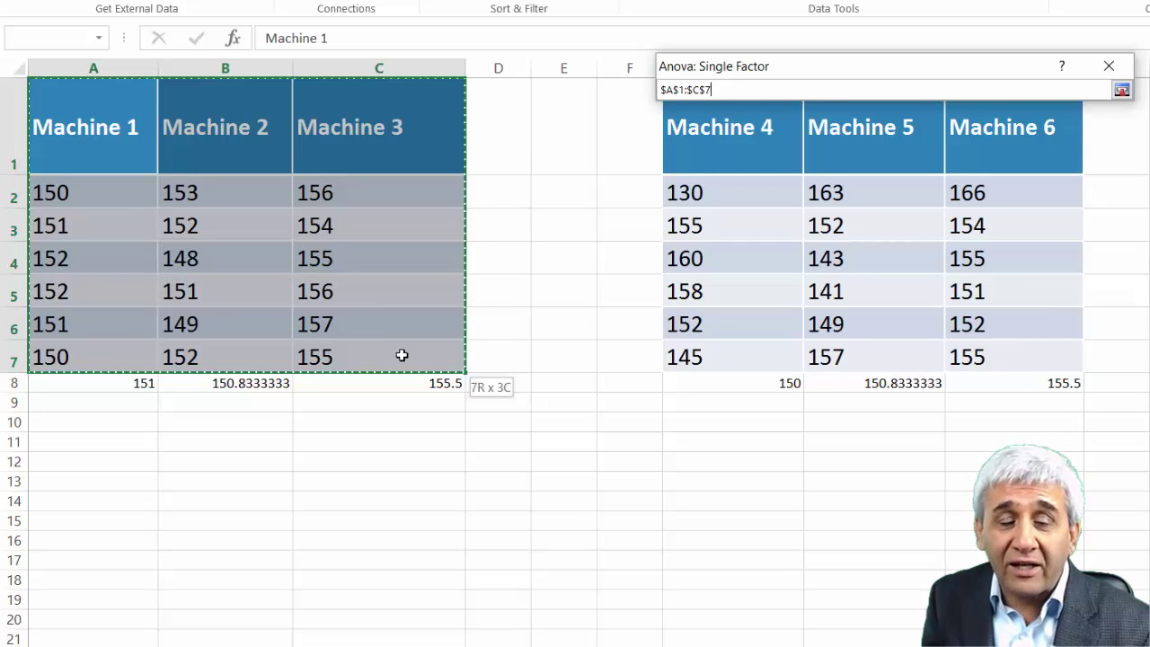
pyautogui.moveTo(402, 355); pyautogui.dragTo(402, 355)
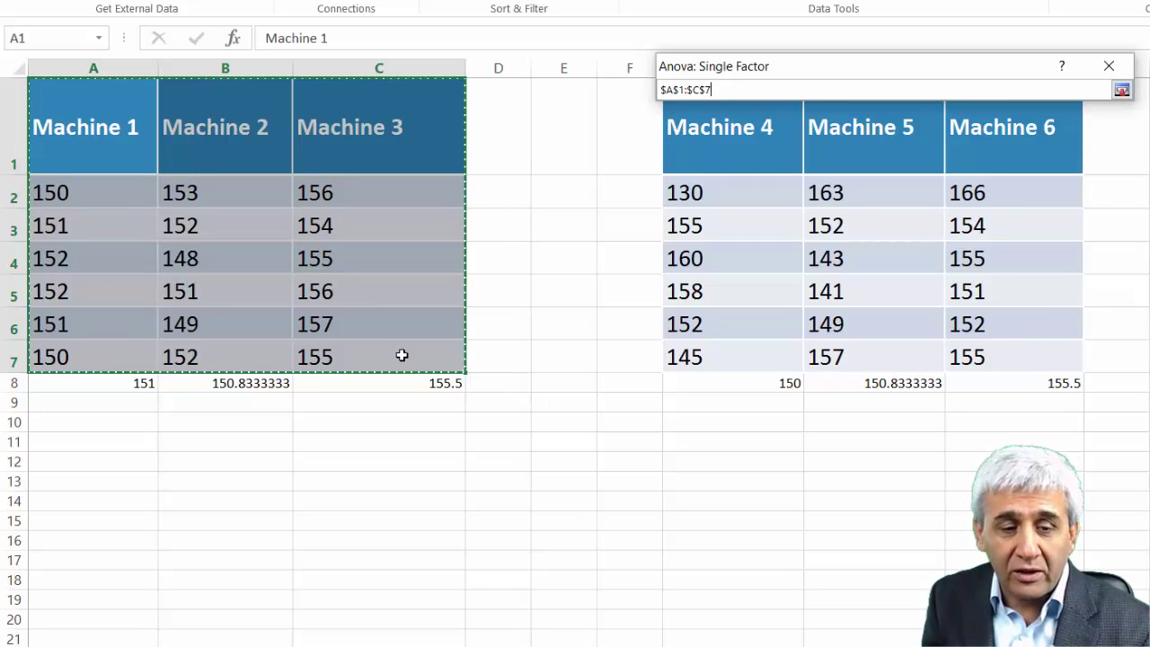
pyautogui.click(1121, 91)
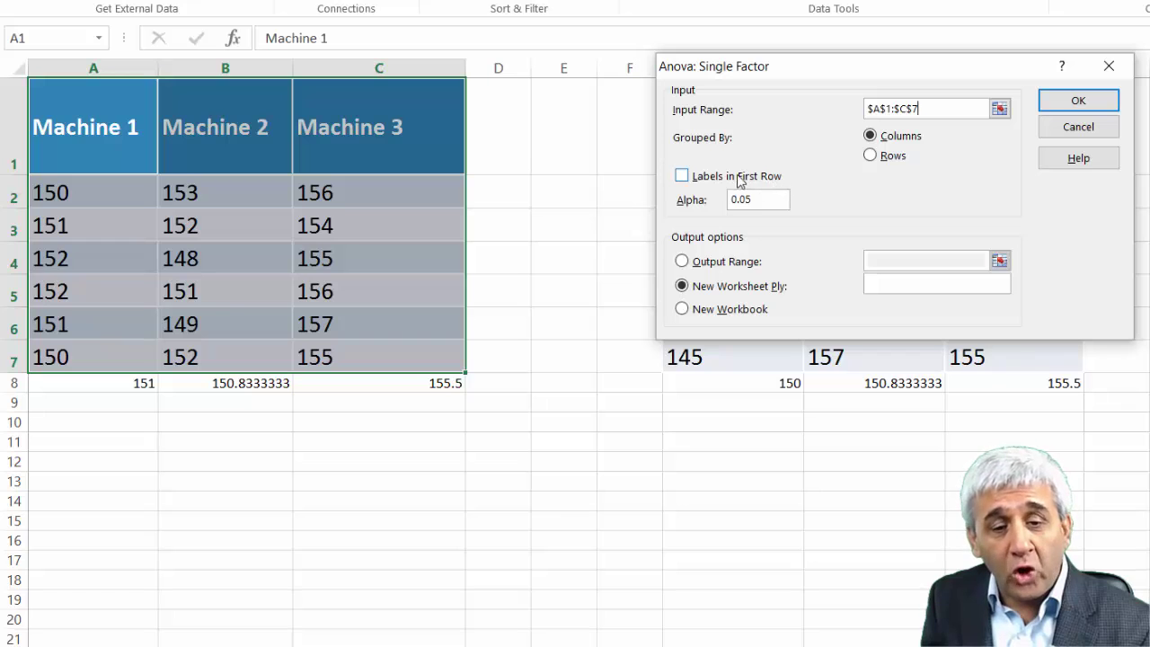
# - Treat the first row as labels, set alpha to 0.10 and run the single-factor ANOVA into a new worksheet
pyautogui.click(685, 178)
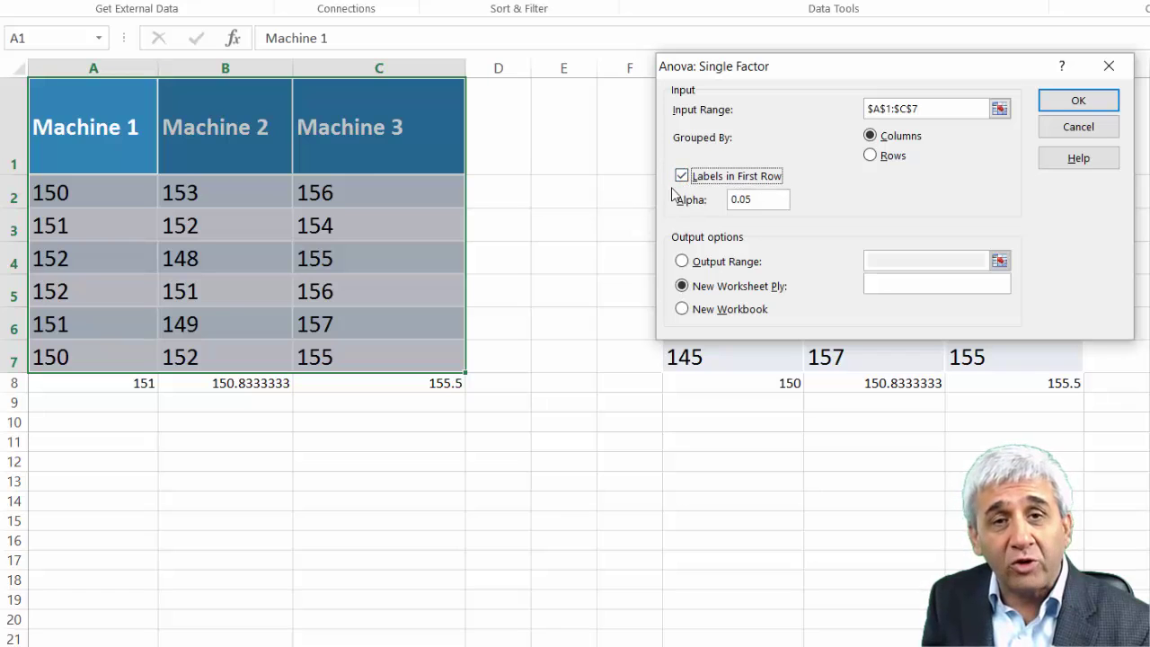
pyautogui.doubleClick(770, 200)
pyautogui.press('BackSpace')
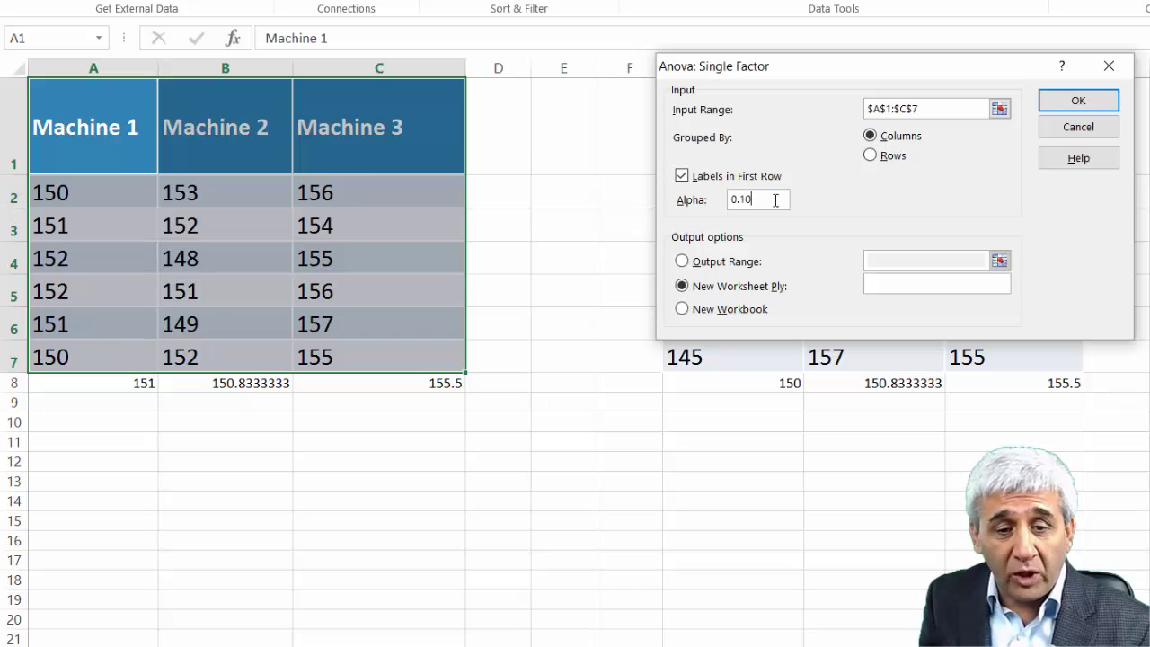
pyautogui.click(1079, 102)
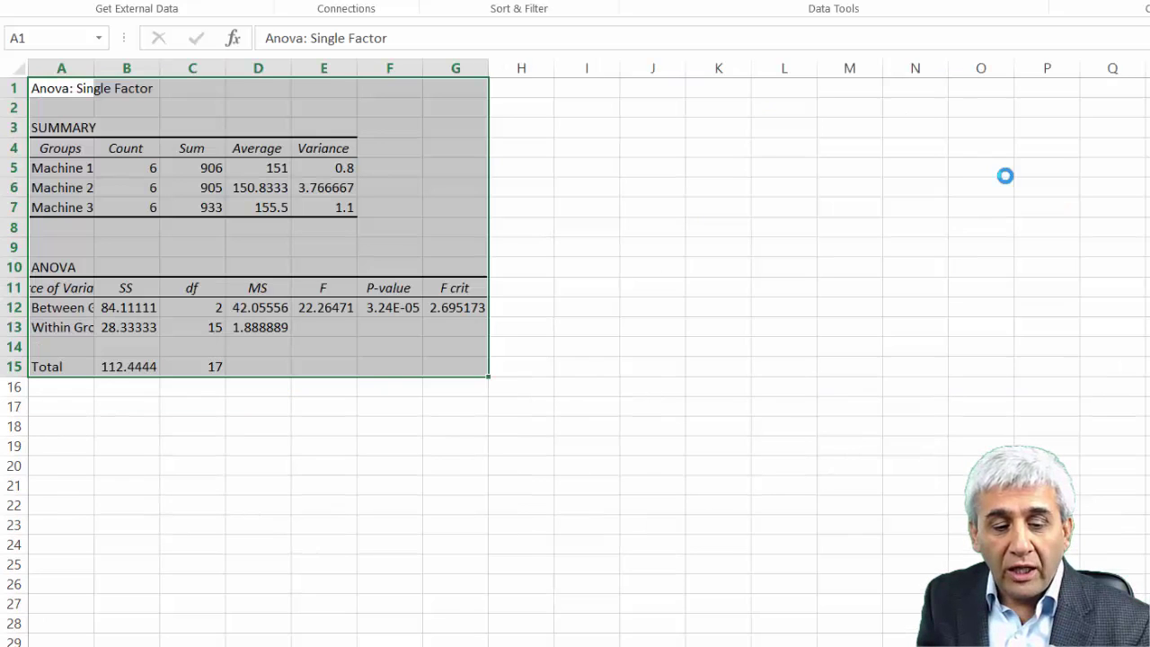
# - Examine the groups, counts and sums of the three machines in the ANOVA SUMMARY table
pyautogui.click(370, 242)
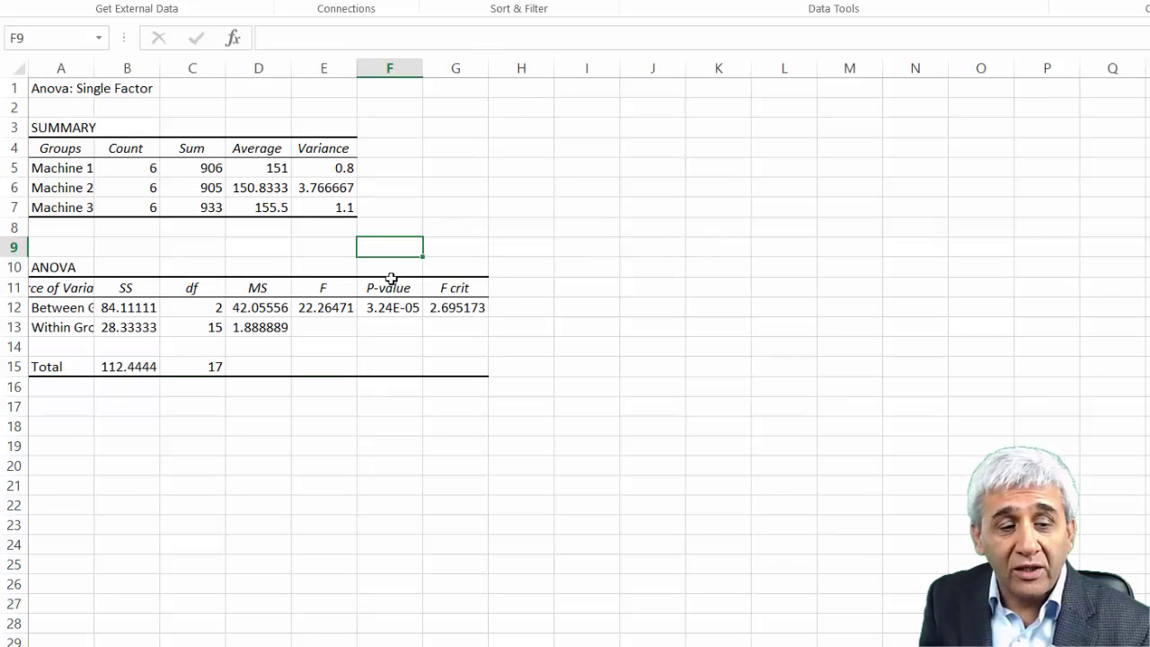
pyautogui.click(52, 171)
pyautogui.click(56, 187)
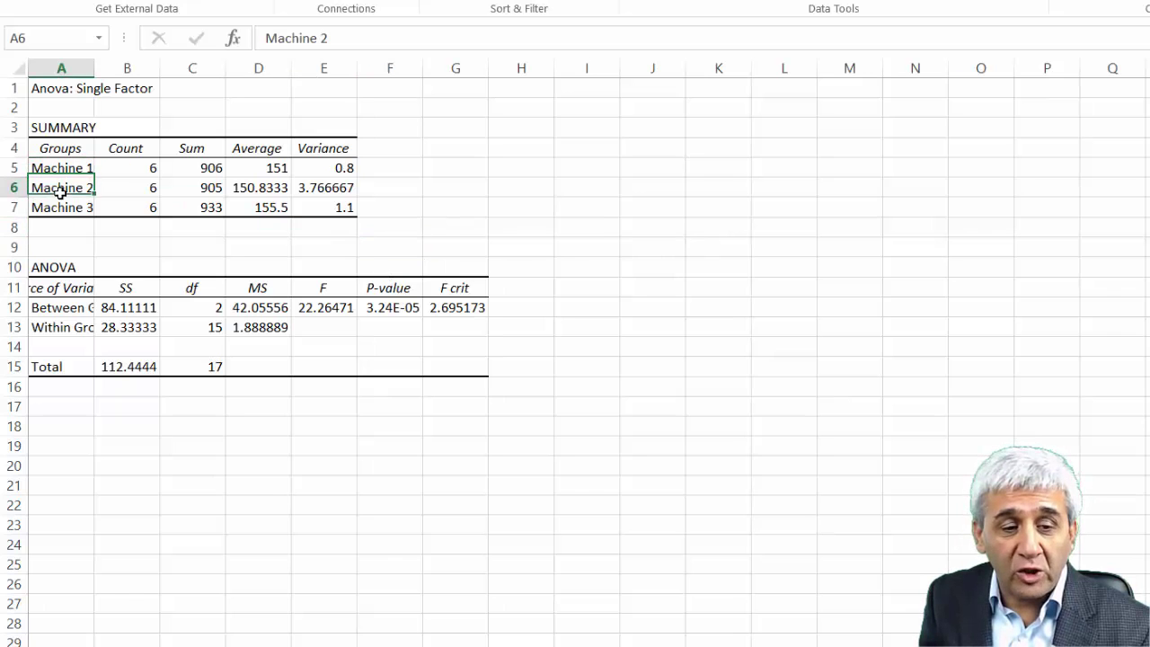
pyautogui.click(57, 207)
pyautogui.click(138, 187)
pyautogui.click(143, 169)
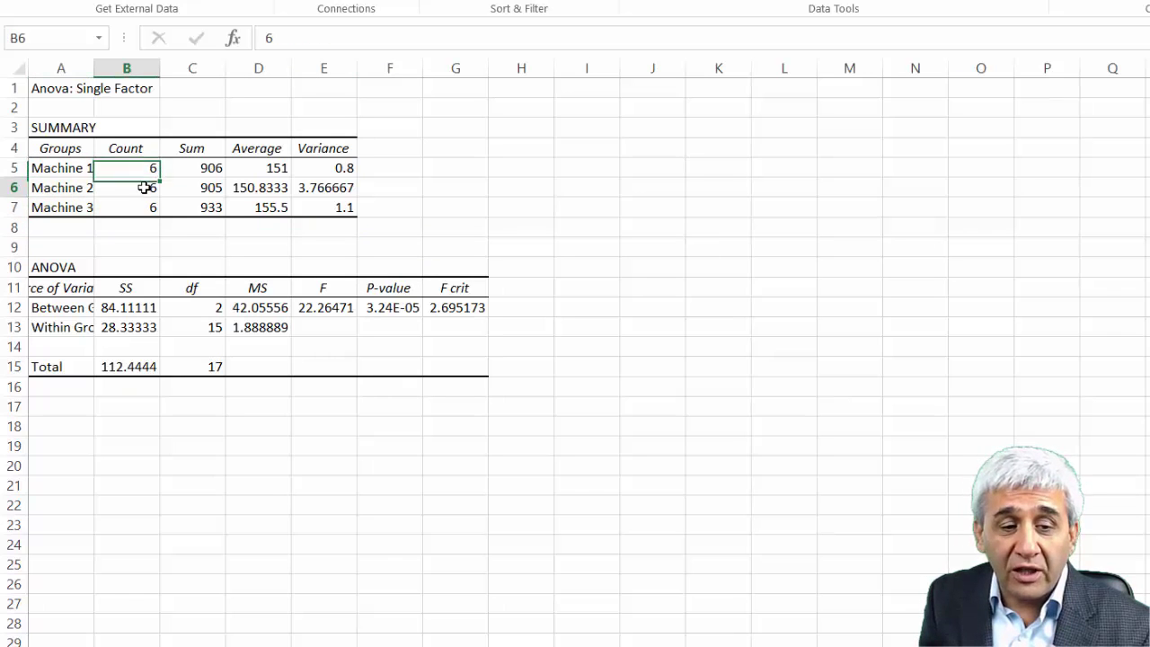
pyautogui.click(144, 188)
pyautogui.click(144, 206)
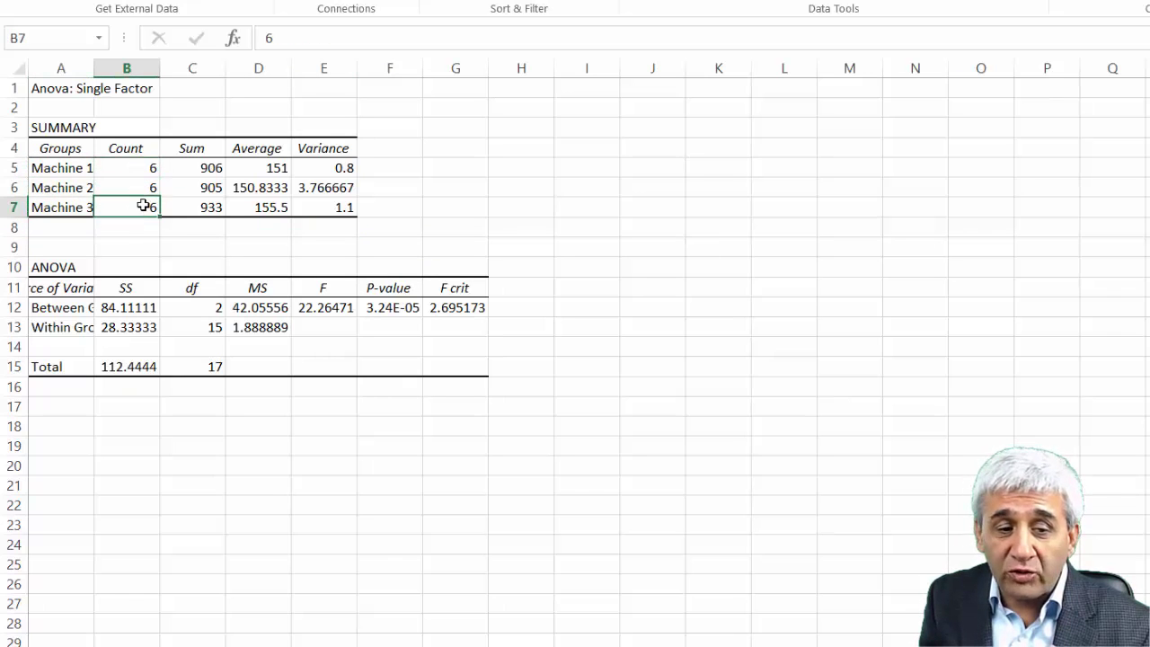
pyautogui.click(197, 169)
pyautogui.click(198, 188)
pyautogui.click(198, 205)
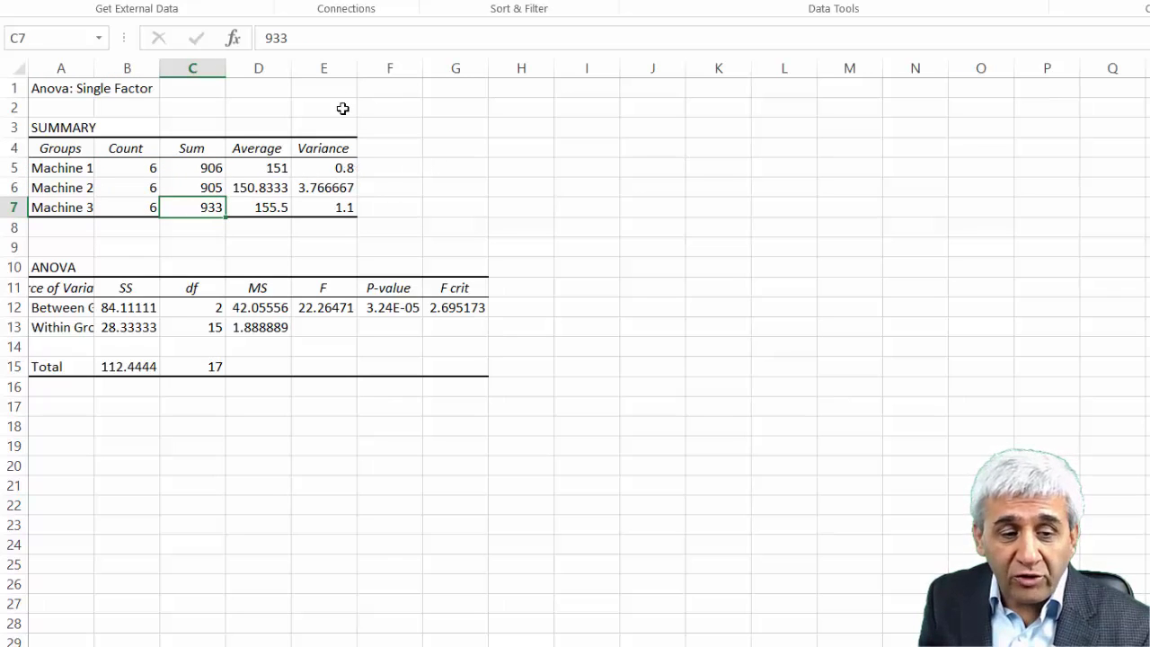
# - Widen column A to fit the source-of-variation labels and review the SS and df values in the ANOVA table
pyautogui.moveTo(94, 68); pyautogui.dragTo(158, 77)
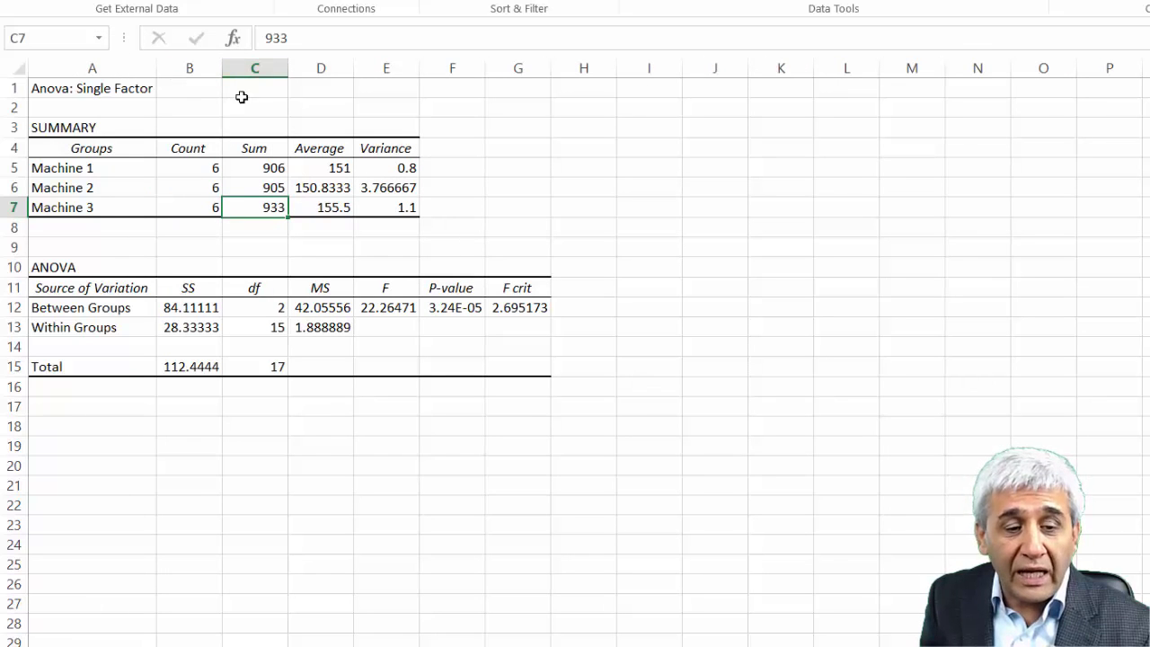
pyautogui.click(189, 329)
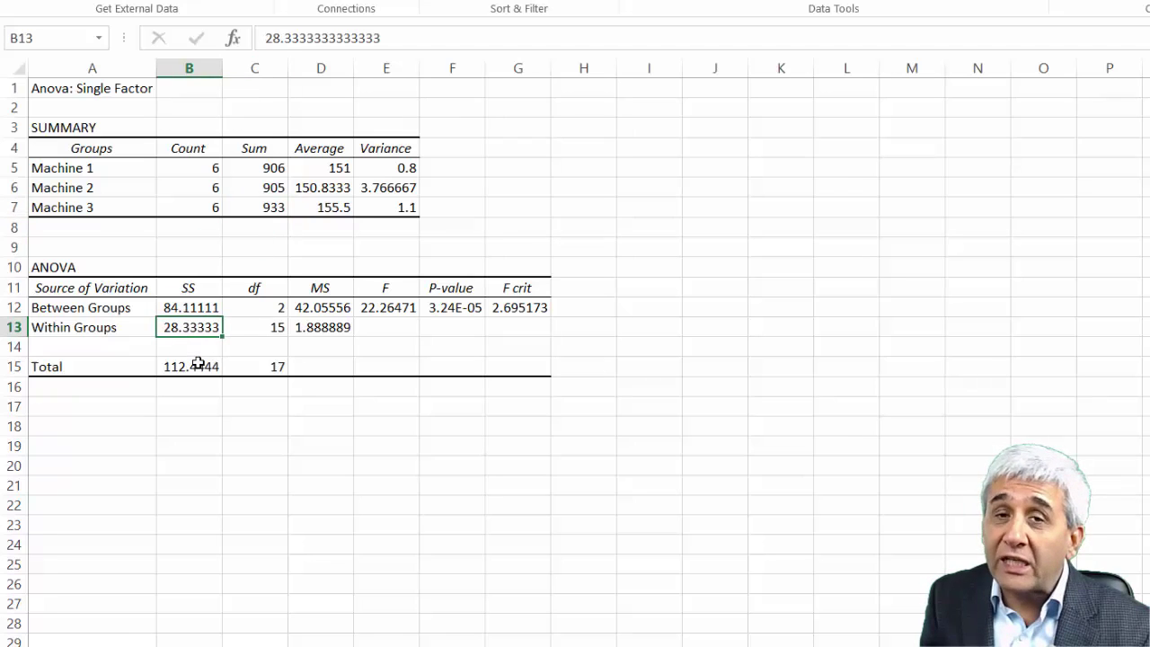
pyautogui.click(196, 309)
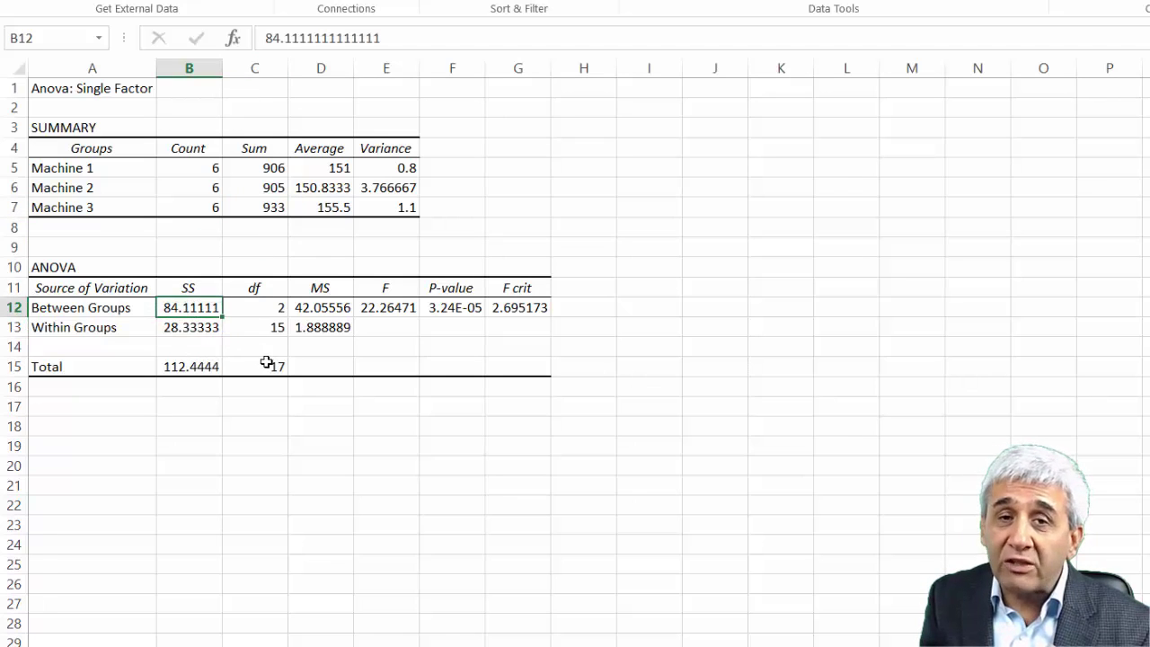
pyautogui.click(281, 309)
pyautogui.click(270, 328)
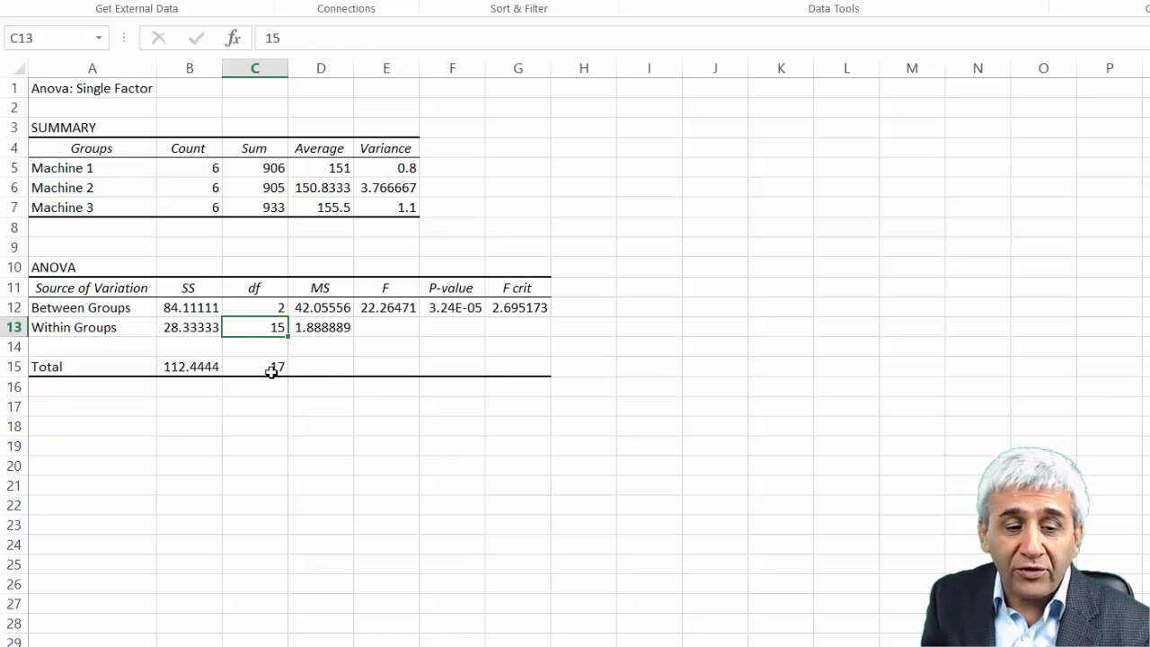
pyautogui.click(271, 367)
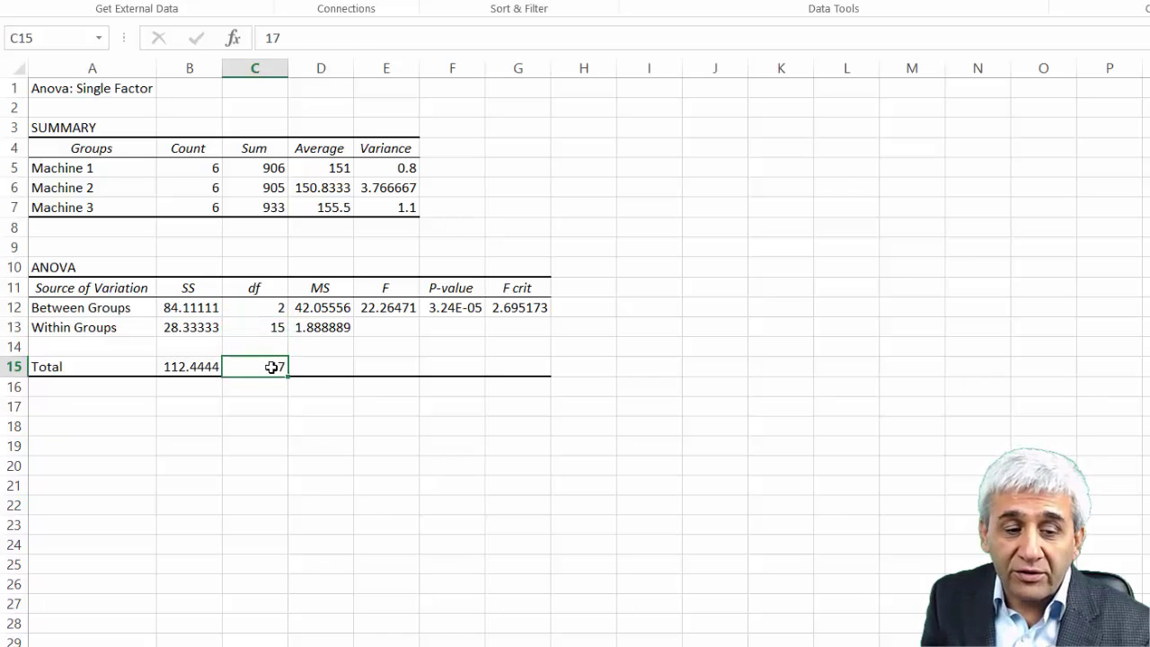
# - Examine how MS and F derive from SS and df, and compare F with F crit and the P-value
pyautogui.click(334, 309)
pyautogui.click(195, 308)
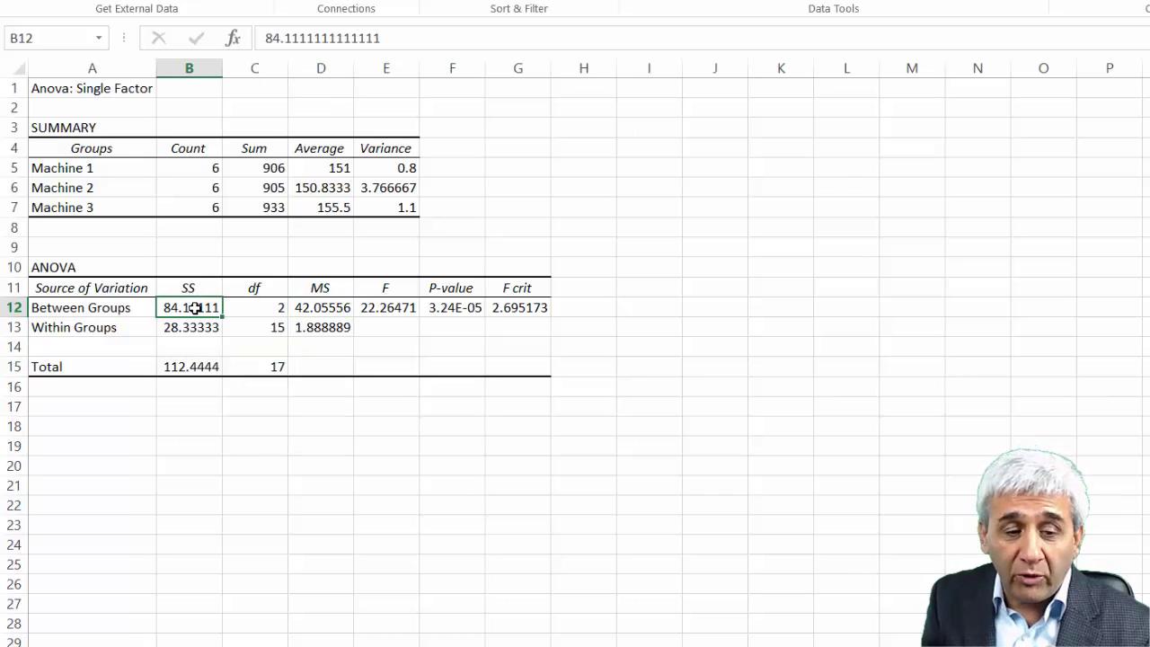
pyautogui.click(254, 308)
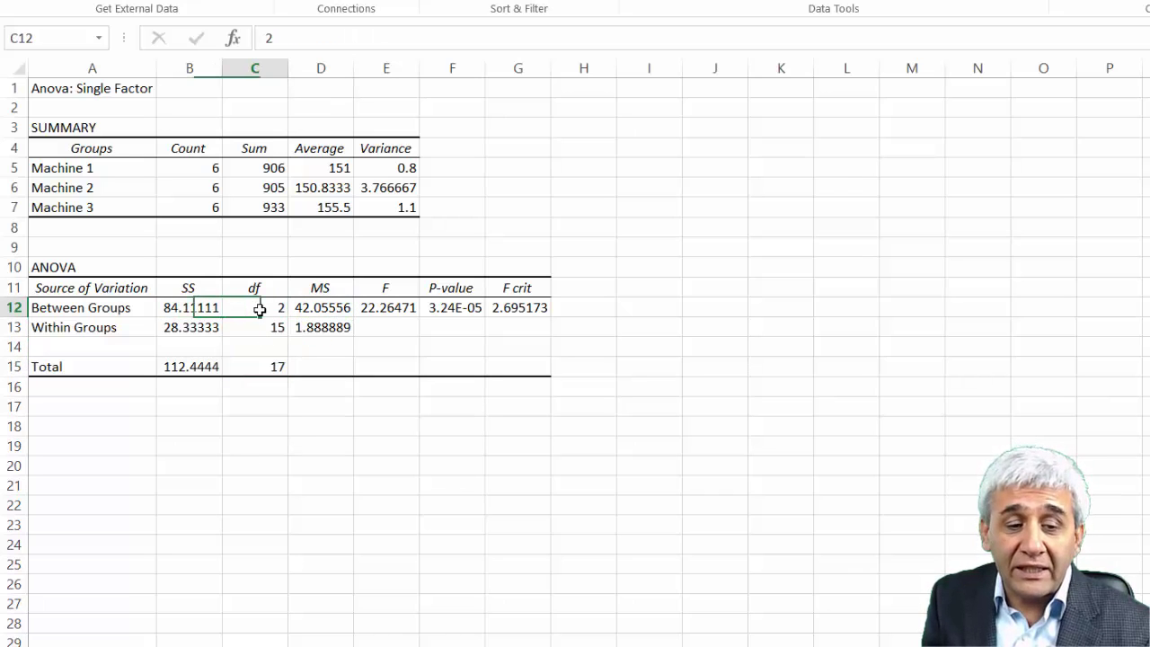
pyautogui.click(338, 308)
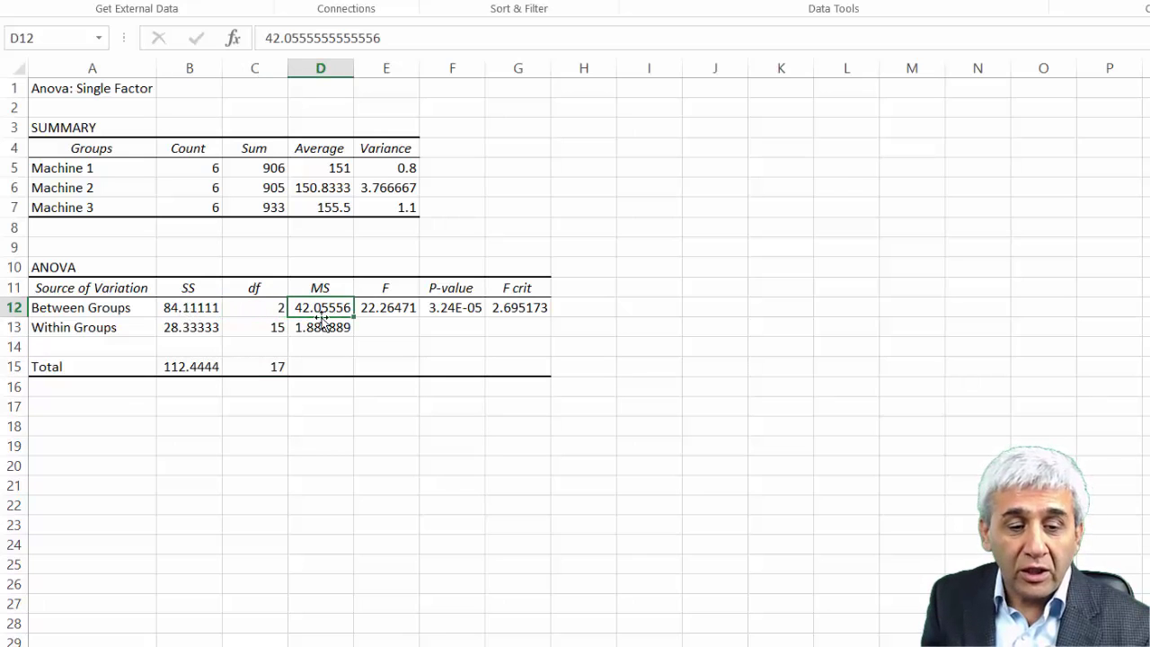
pyautogui.click(319, 328)
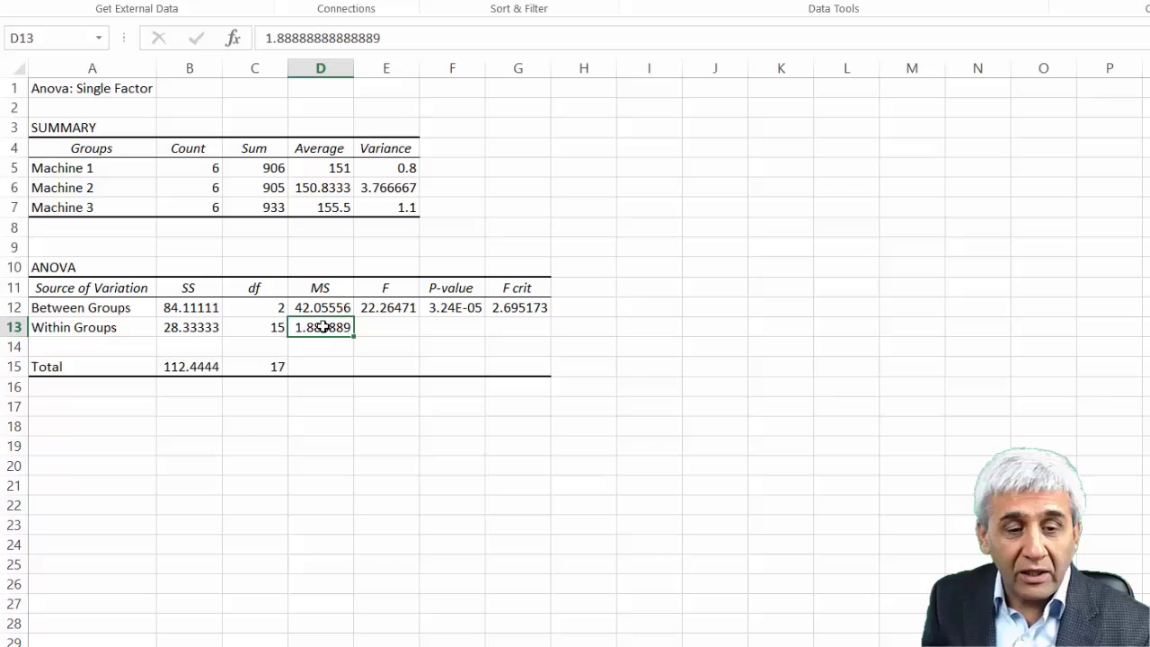
pyautogui.click(338, 307)
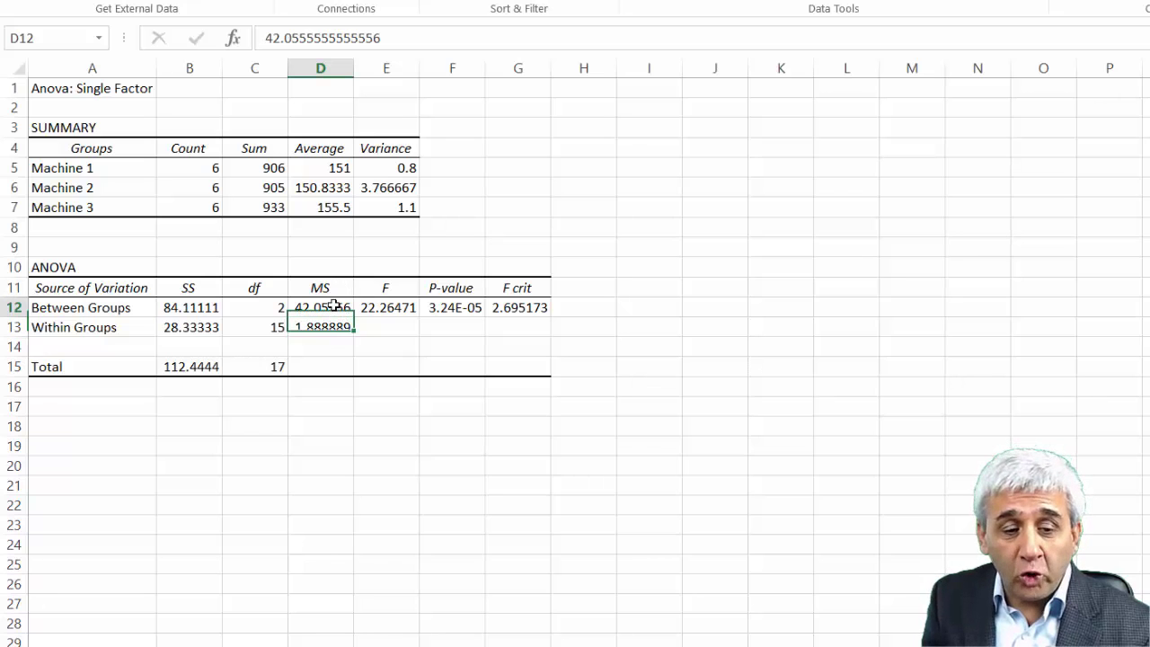
pyautogui.click(338, 328)
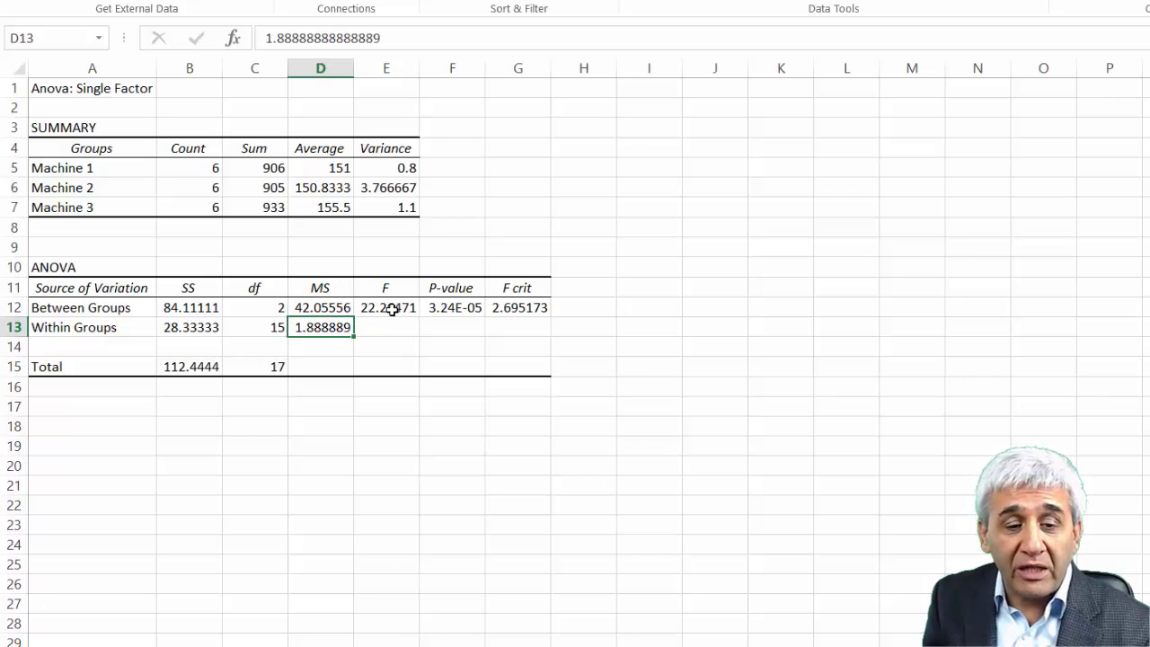
pyautogui.click(386, 308)
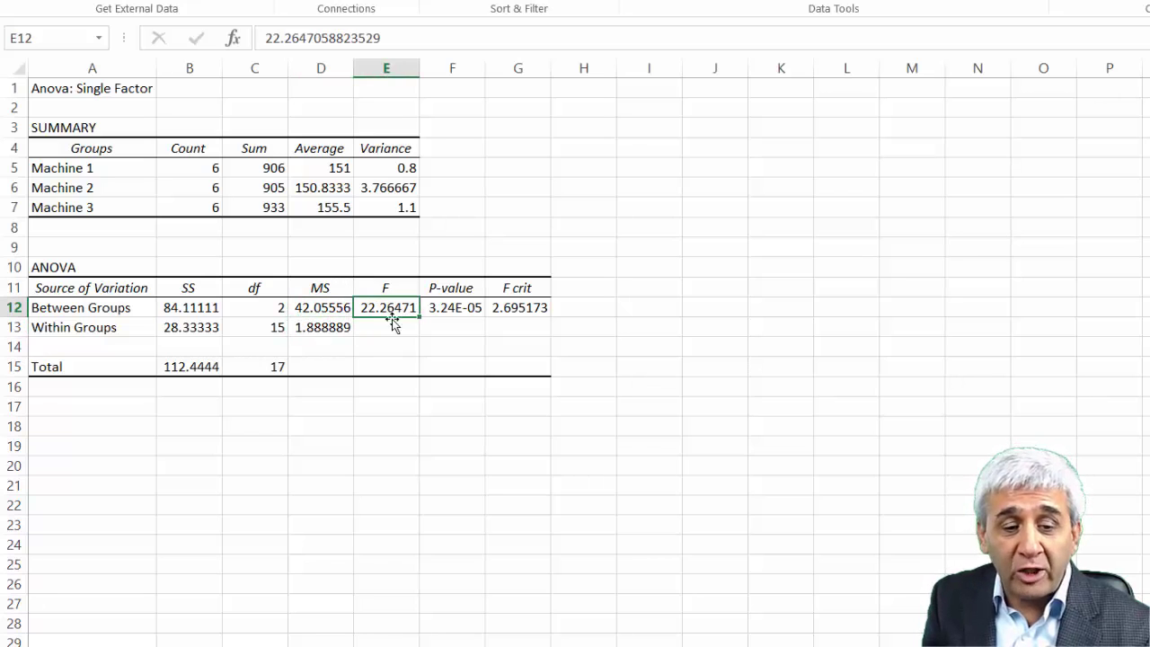
pyautogui.click(532, 307)
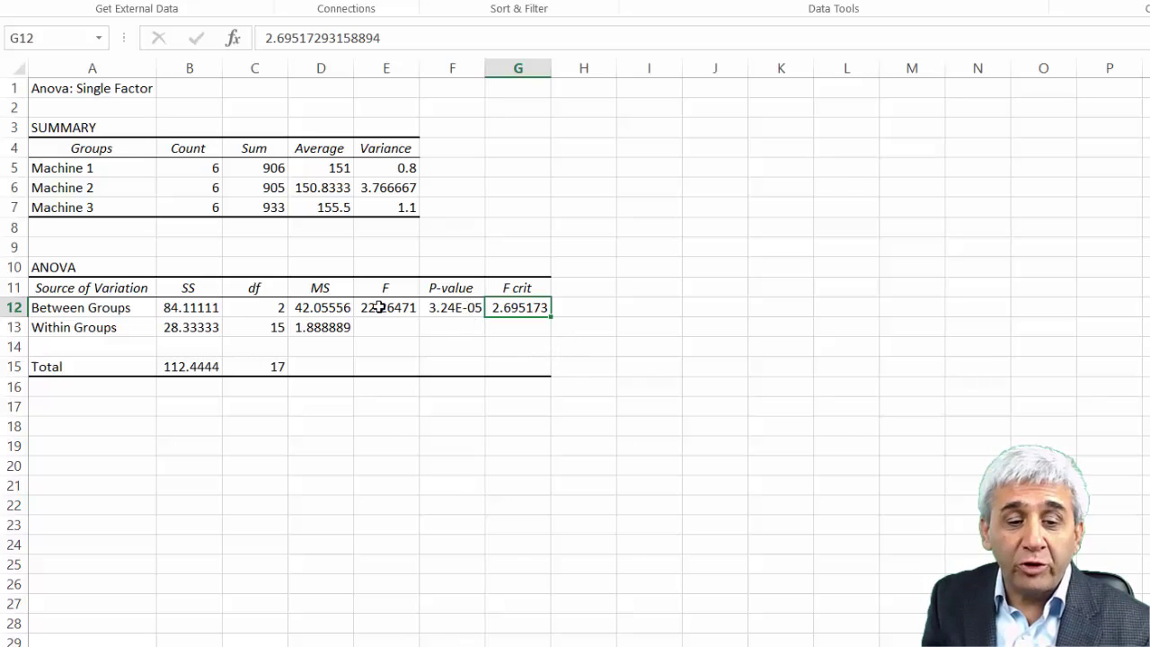
pyautogui.click(407, 307)
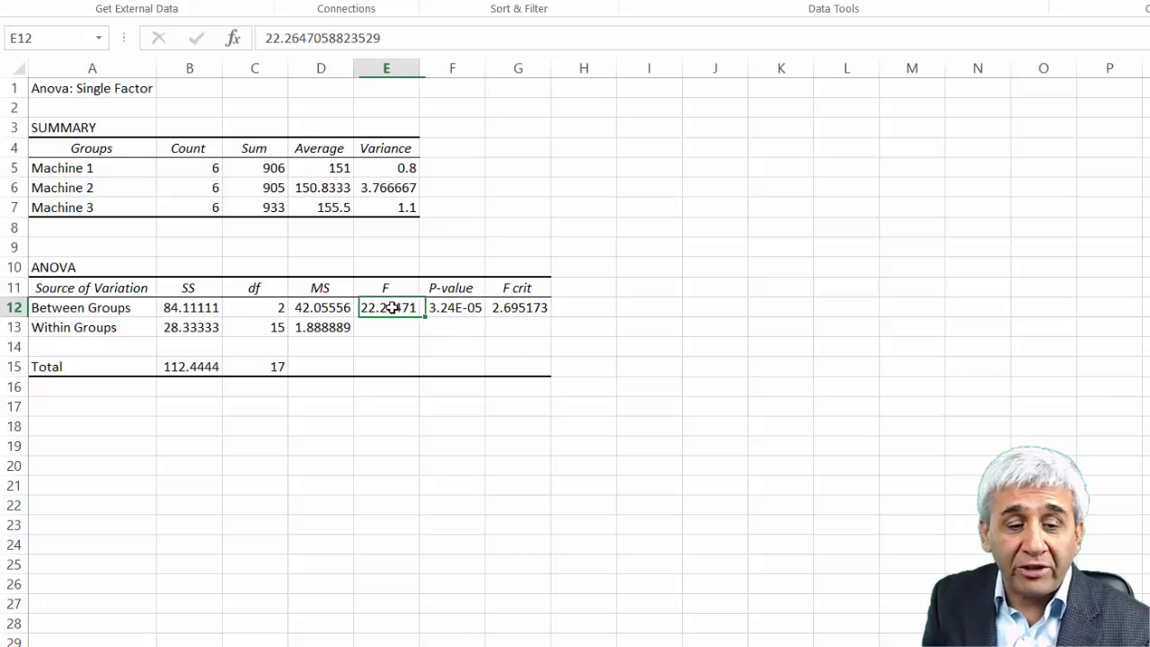
pyautogui.click(462, 309)
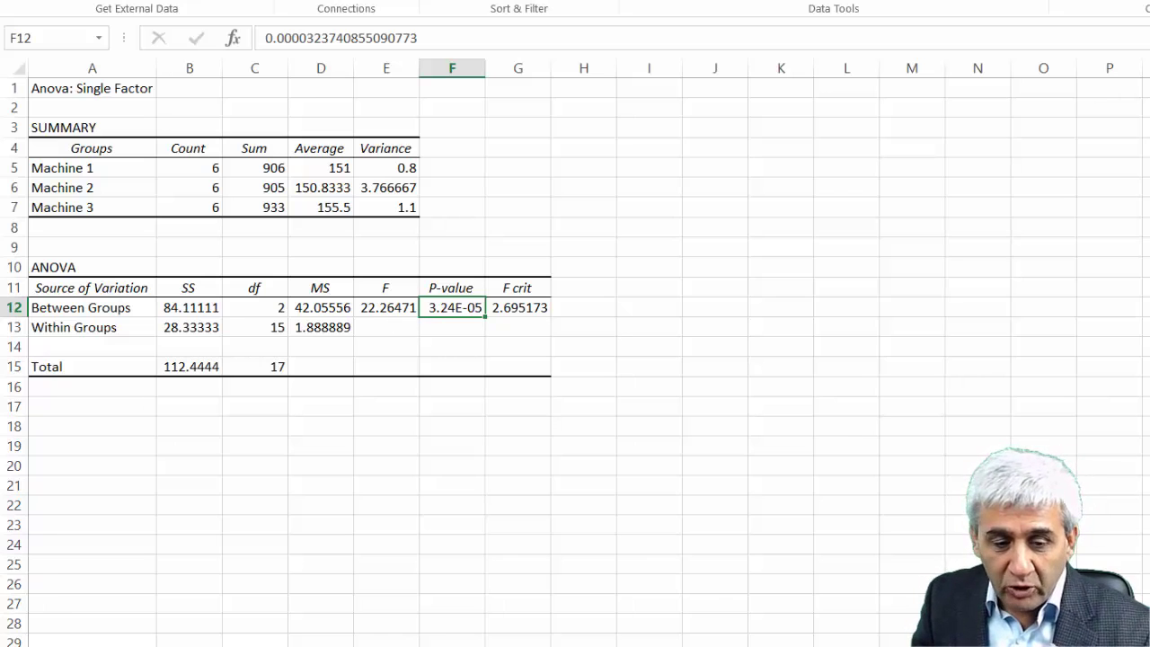
# - Draw a red arrow down from the P-value cell and handwrite 3.24 × 10^-5 below it
pyautogui.moveTo(453, 320)
pyautogui.mouseDown()
pyautogui.moveTo(441, 393)
pyautogui.moveTo(409, 433)
pyautogui.moveTo(483, 426)
pyautogui.mouseUp()
pyautogui.click(423, 431)
pyautogui.click(423, 419)
pyautogui.moveTo(491, 410)
pyautogui.mouseDown()
pyautogui.moveTo(493, 426)
pyautogui.moveTo(514, 397)
pyautogui.mouseUp()
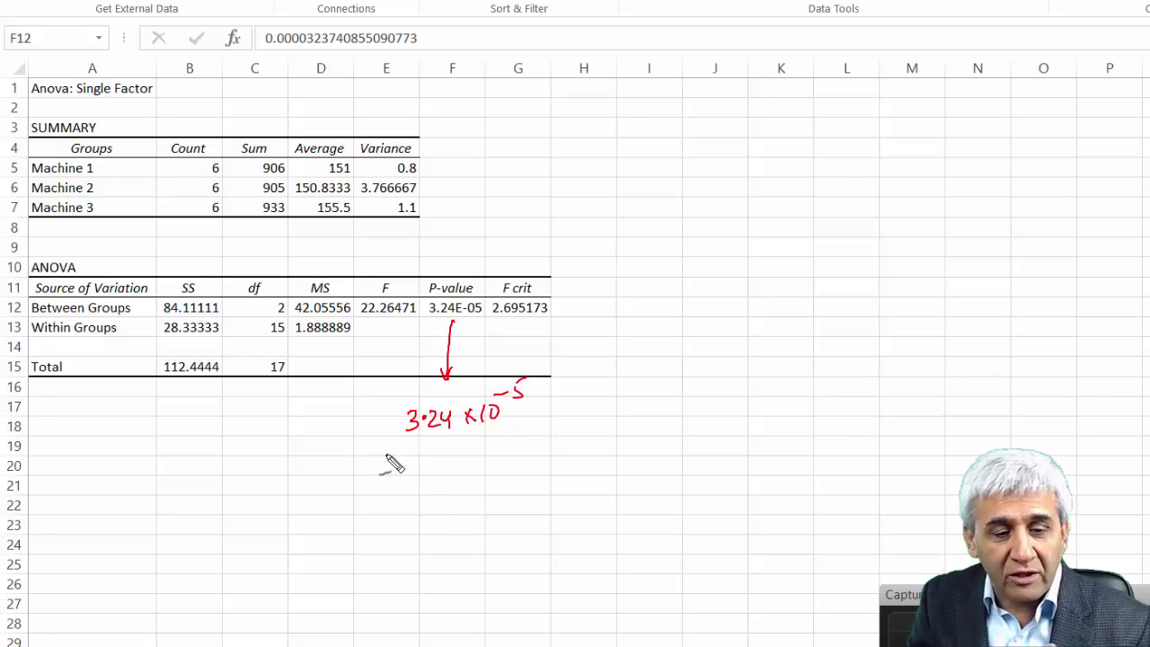
# - Handwrite the decimal form 0.00003 beneath the scientific notation and underline it twice in red
pyautogui.moveTo(384, 453)
pyautogui.mouseDown()
pyautogui.moveTo(505, 447)
pyautogui.moveTo(496, 452)
pyautogui.mouseUp()
pyautogui.click(396, 461)
pyautogui.moveTo(413, 475); pyautogui.dragTo(501, 456)
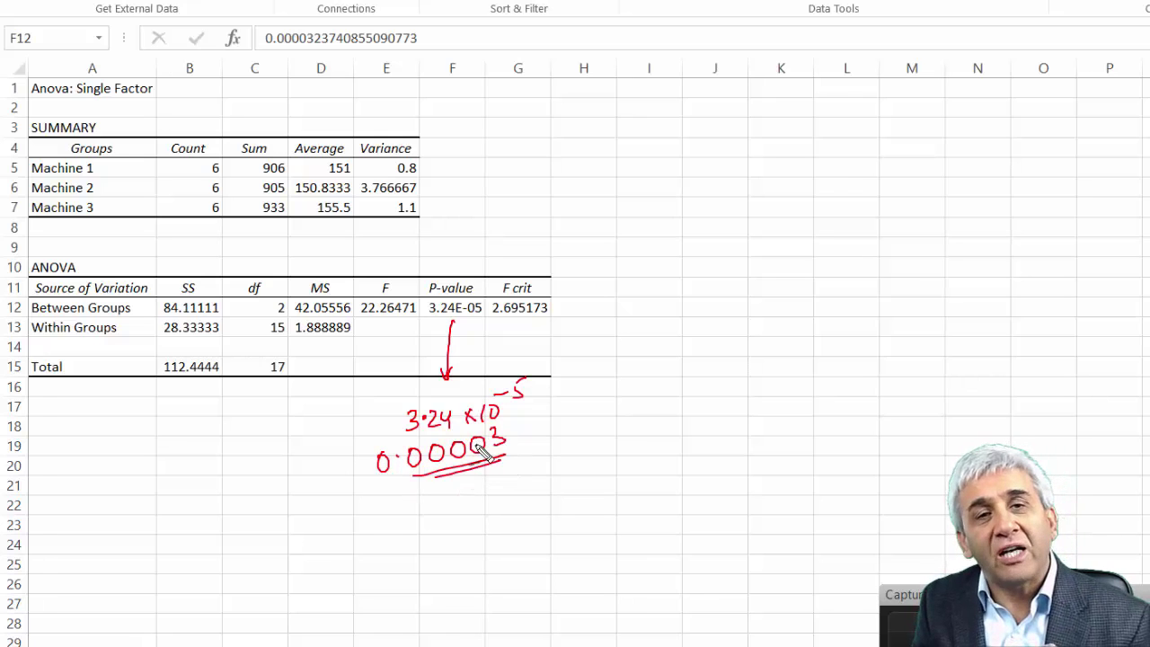